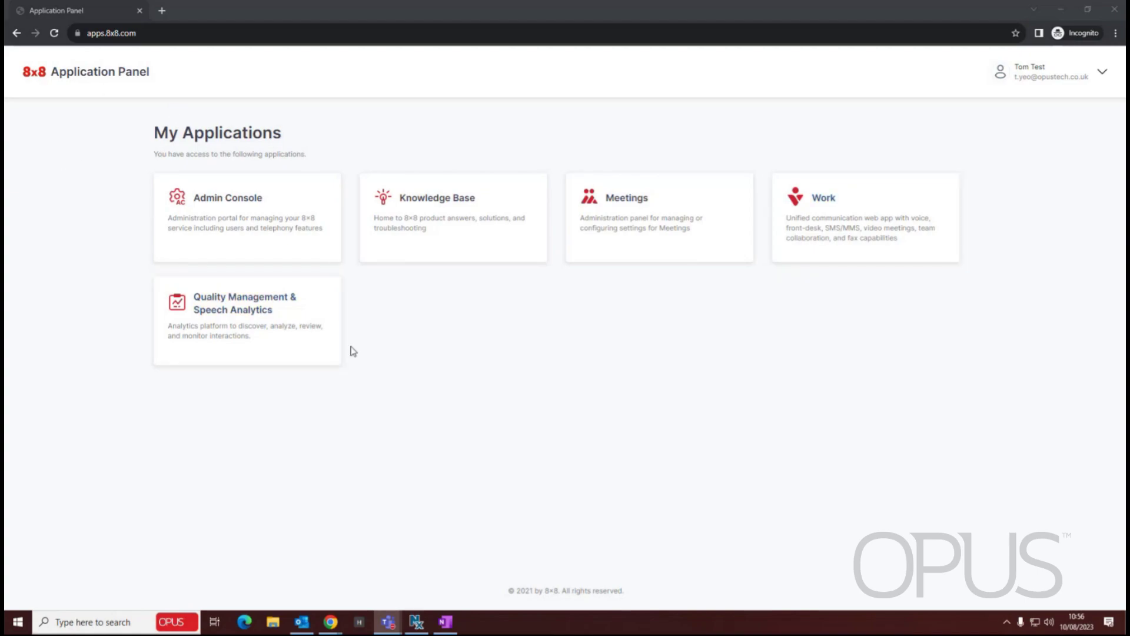
Launch the Admin Console from its Application Panel card into a new tab
{"action": "left_click", "coordinate": [217, 205]}
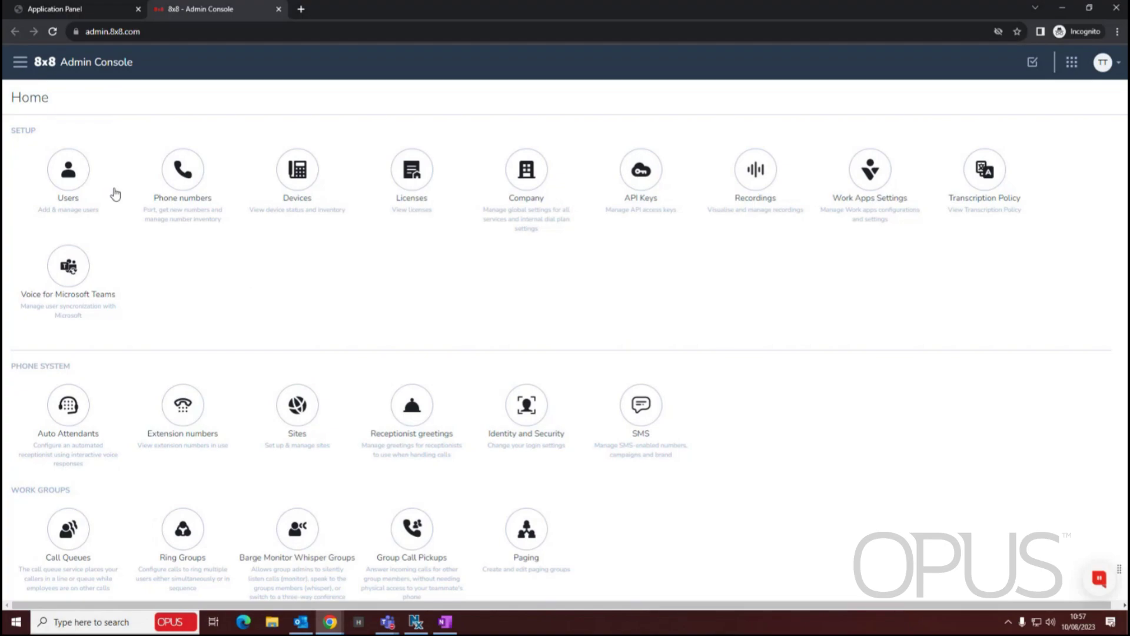
{"action": "left_click", "coordinate": [18, 67]}
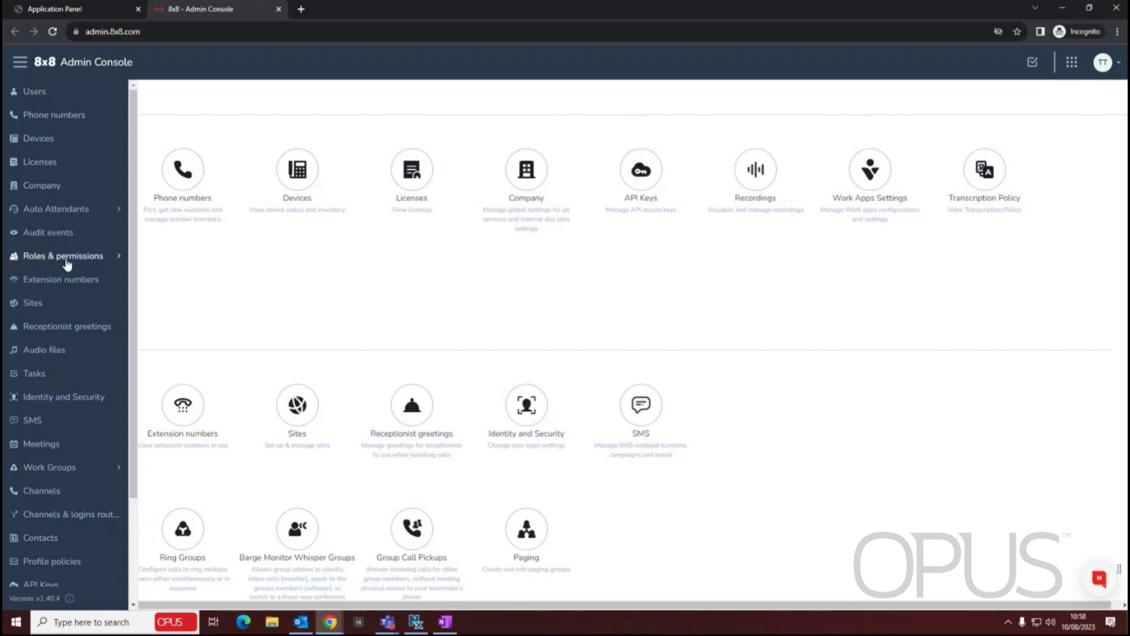
{"action": "left_click", "coordinate": [118, 259]}
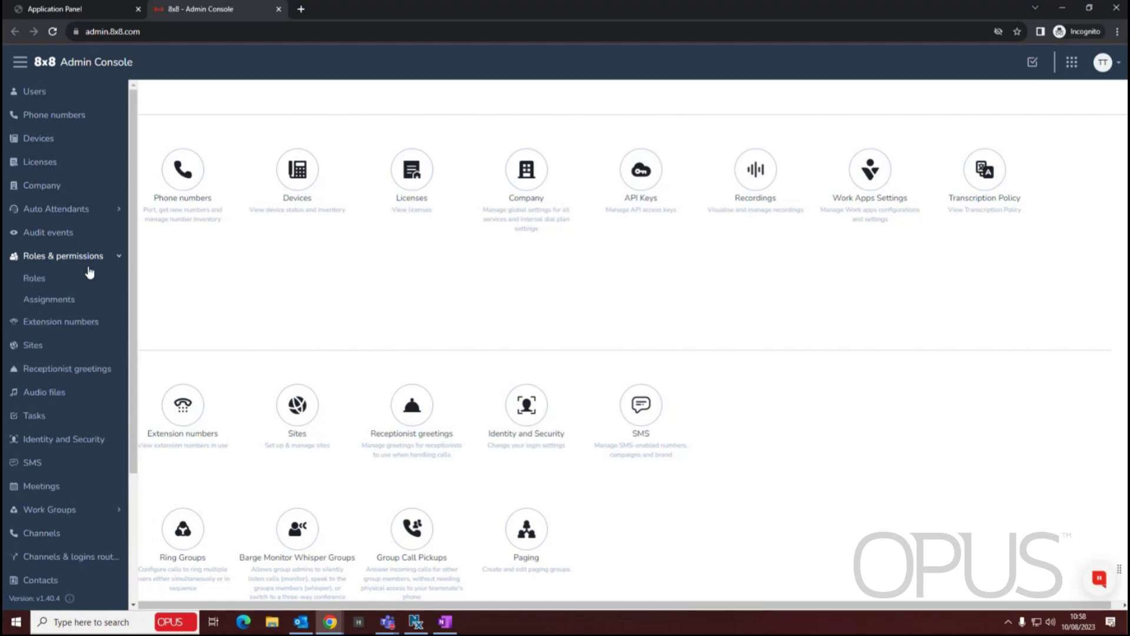
{"action": "left_click", "coordinate": [120, 260]}
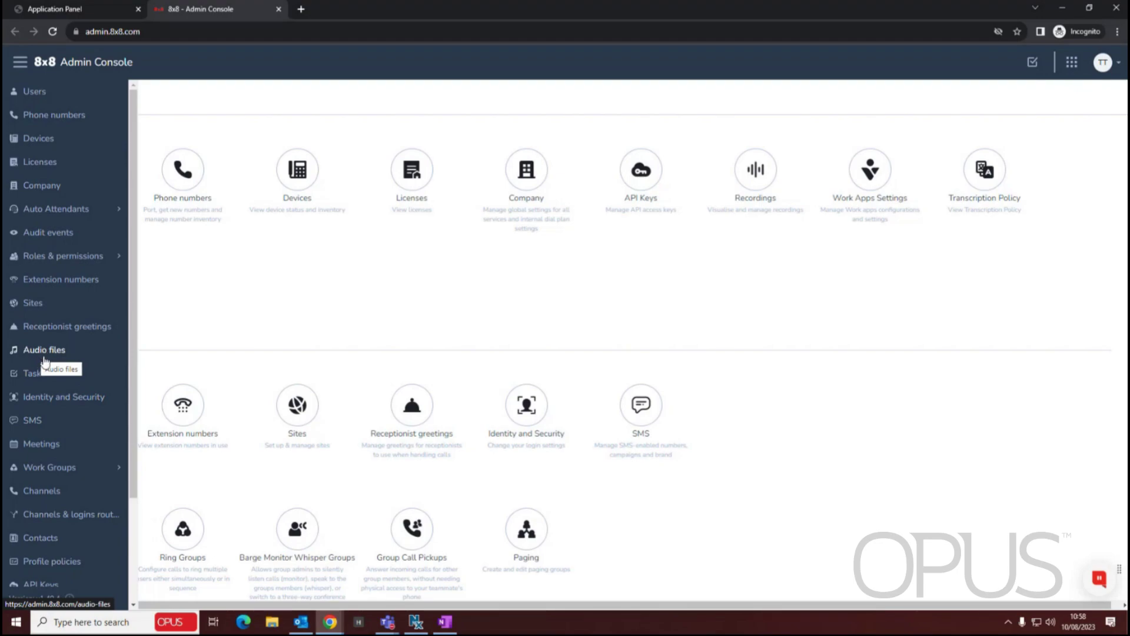
{"action": "scroll", "coordinate": [85, 488], "scroll_direction": "down", "scroll_amount": 2}
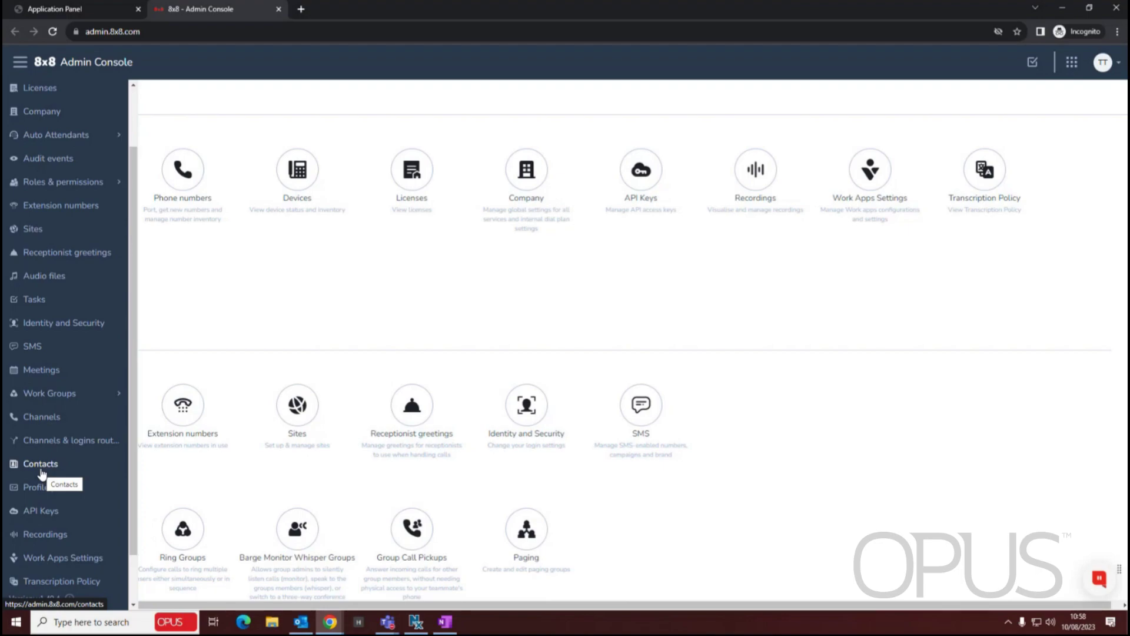
{"action": "left_click", "coordinate": [308, 283]}
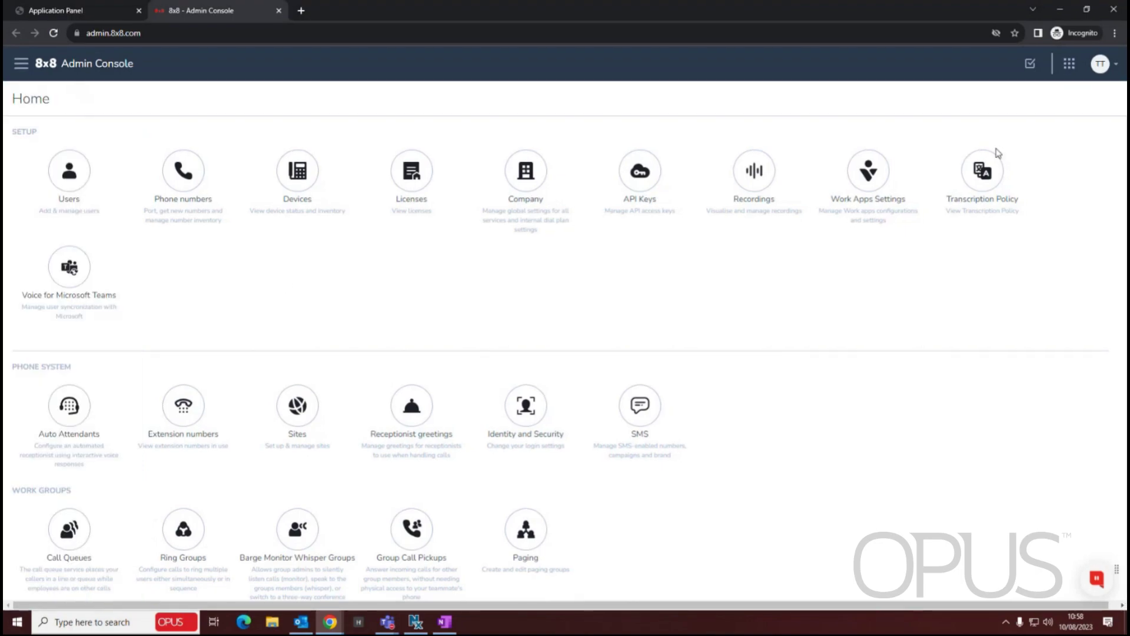
{"action": "left_click", "coordinate": [110, 12]}
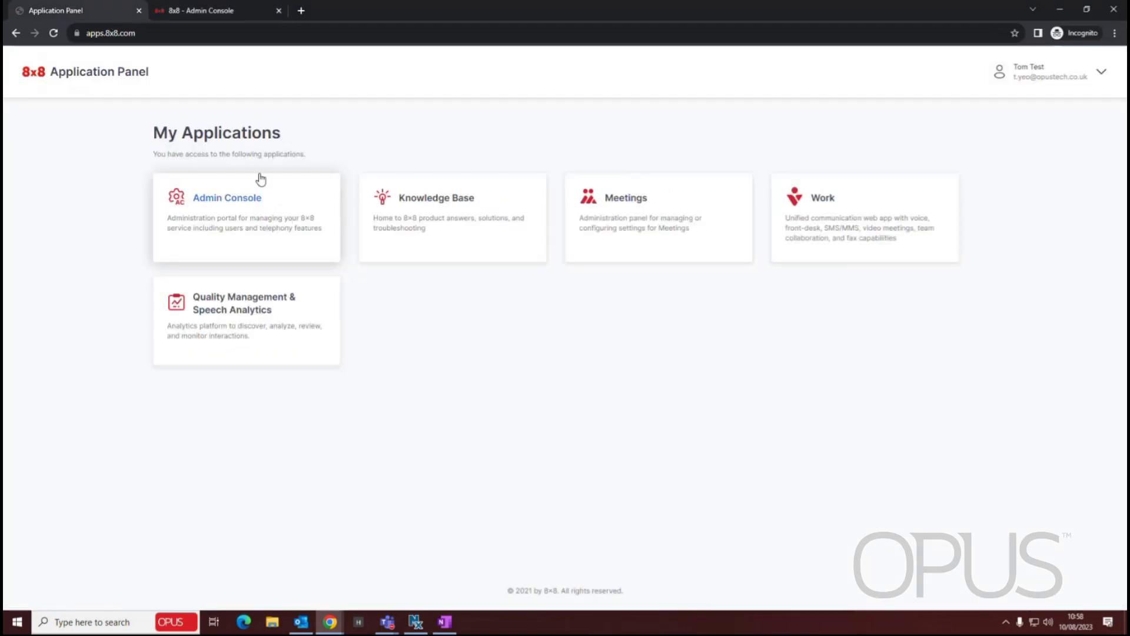
{"action": "left_click", "coordinate": [139, 10]}
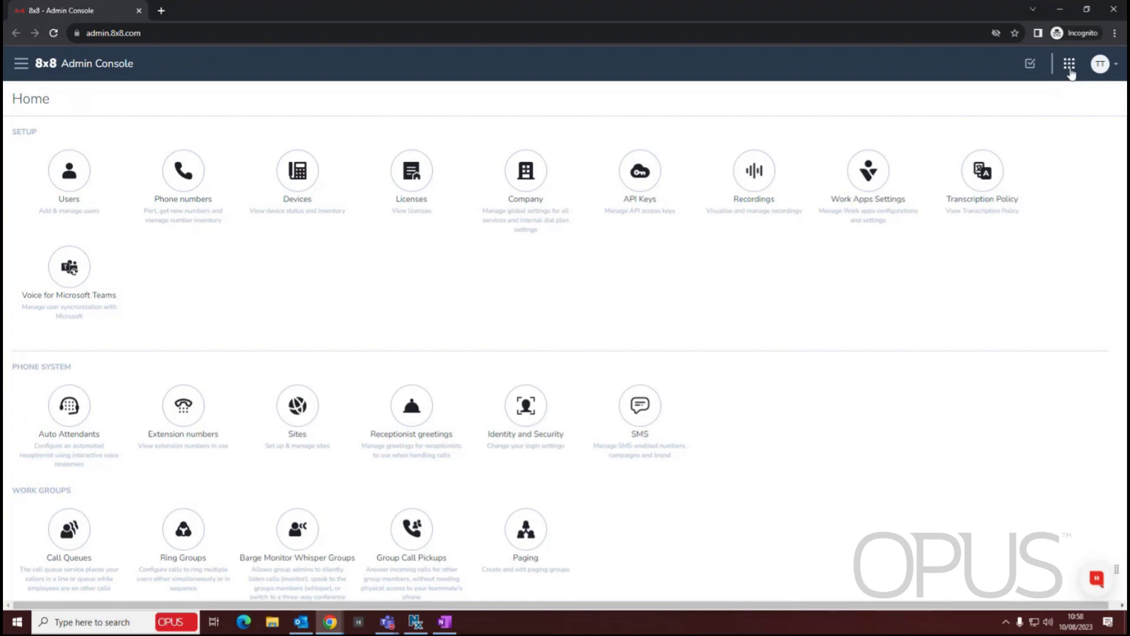
{"action": "left_click", "coordinate": [1070, 66]}
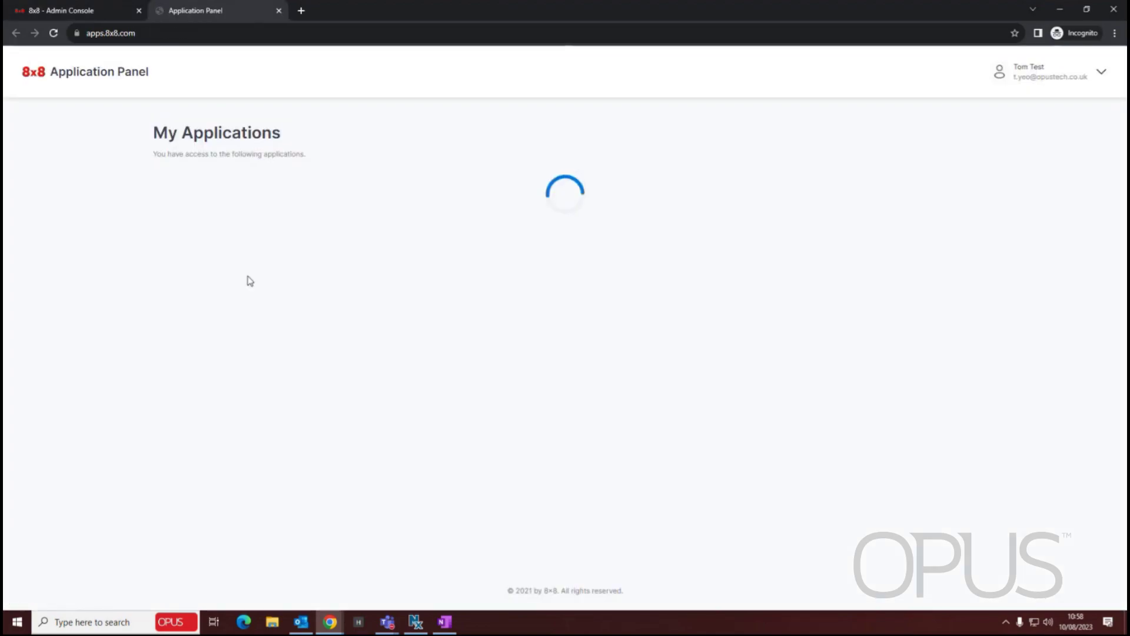
{"action": "left_click", "coordinate": [84, 13]}
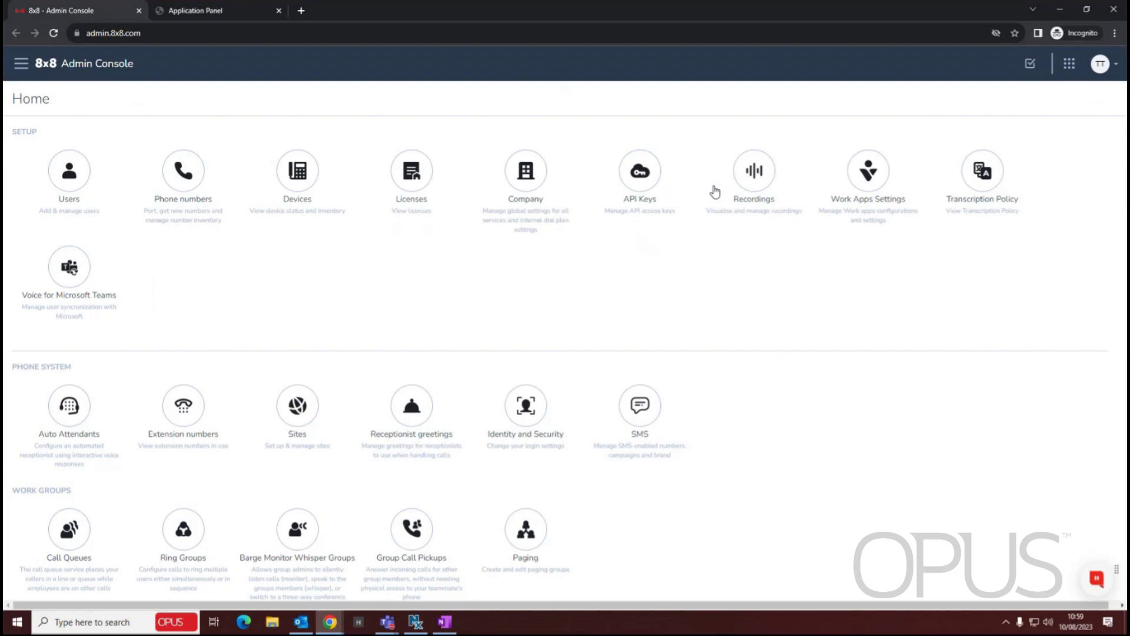
Log out via the TT avatar menu and close the leftover Application Panel tab
{"action": "left_click", "coordinate": [1113, 69]}
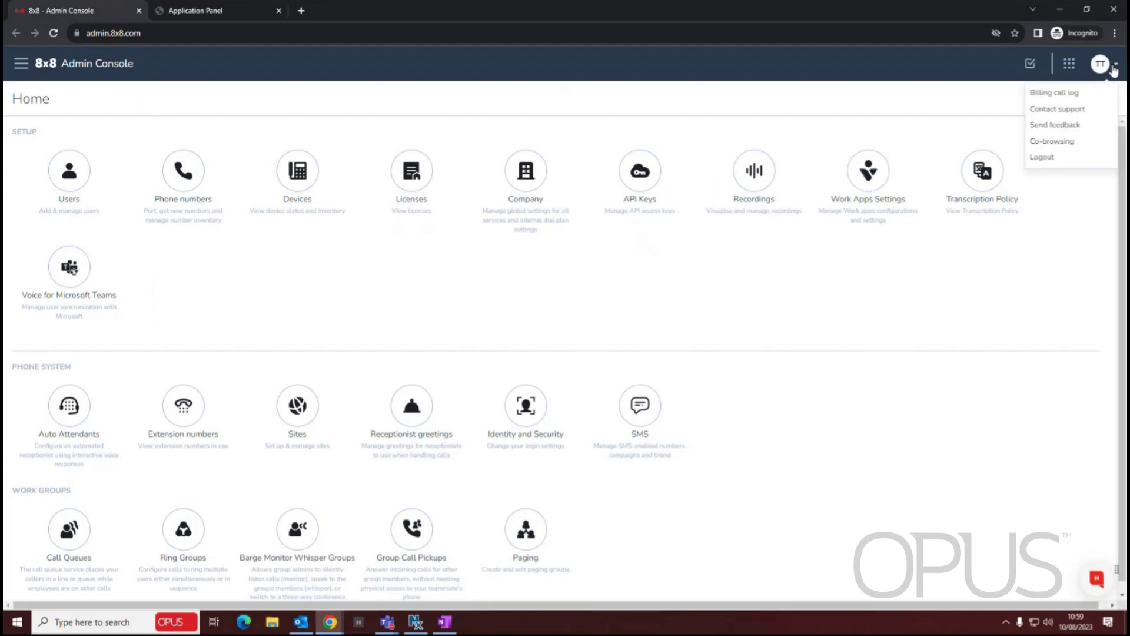
{"action": "left_click", "coordinate": [1041, 158]}
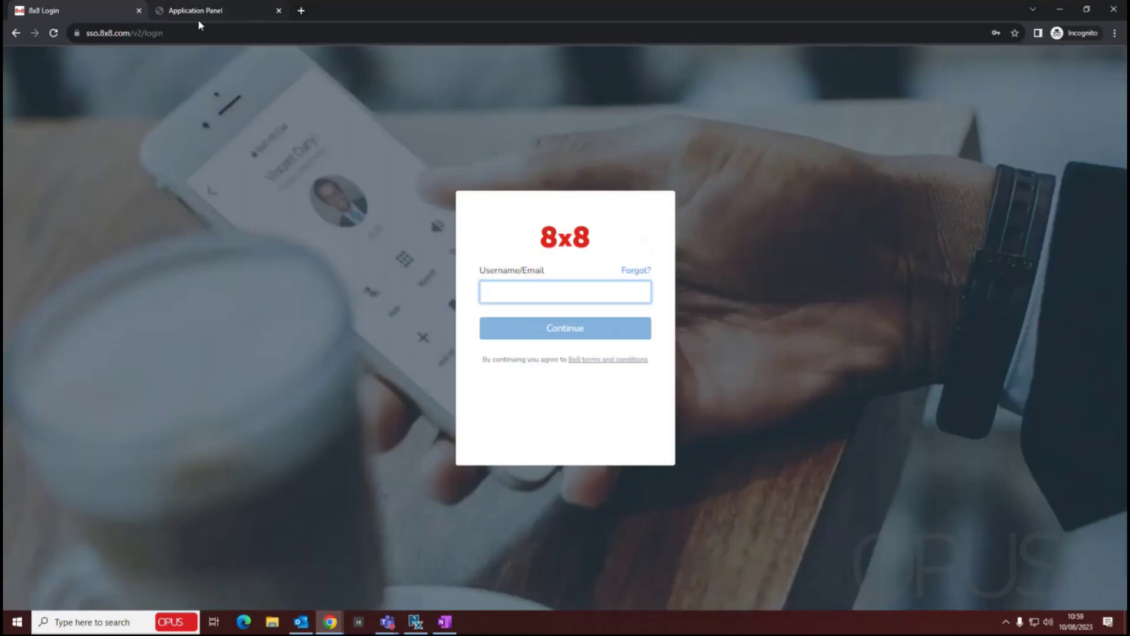
{"action": "left_click", "coordinate": [280, 11]}
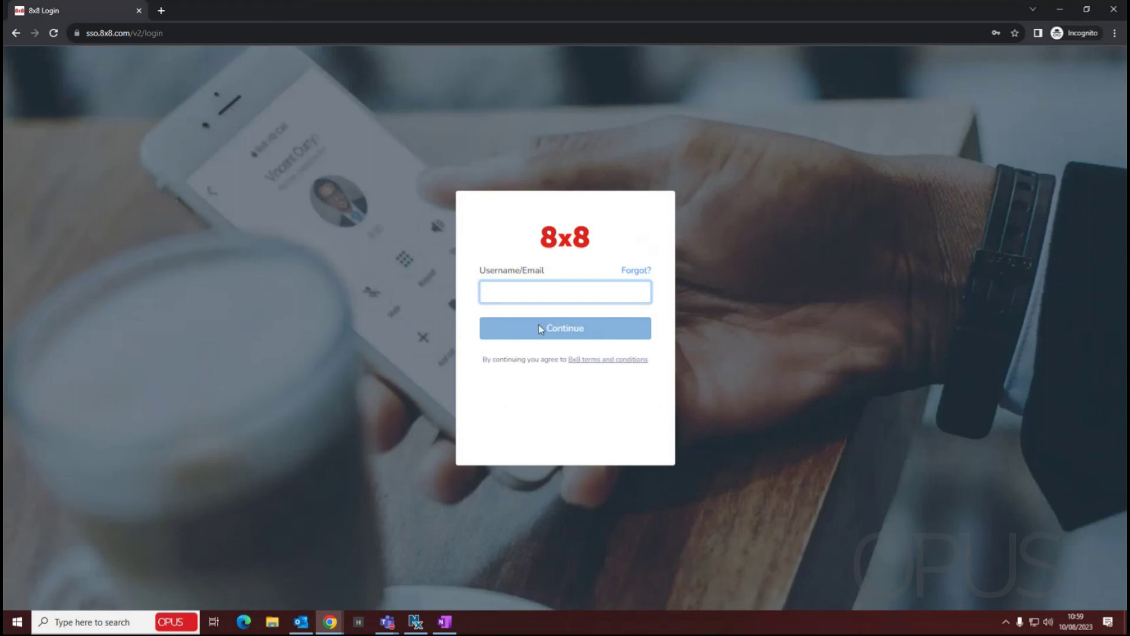